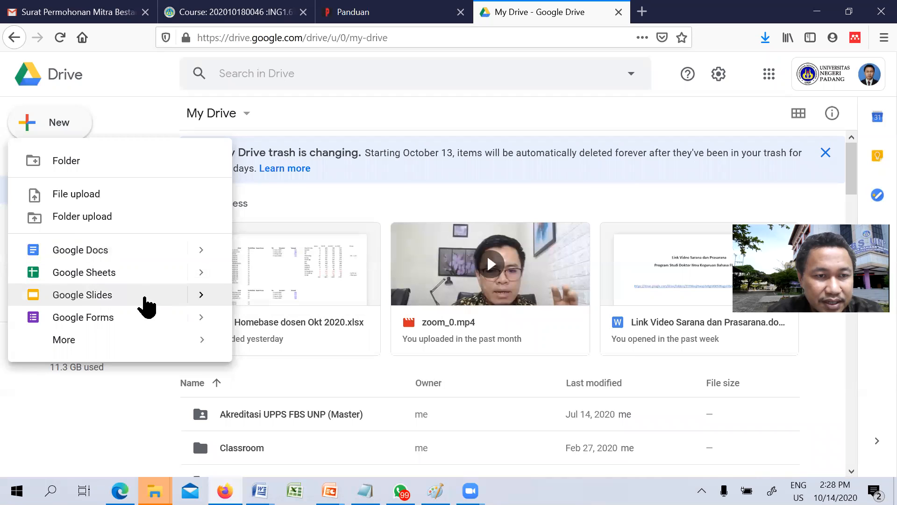
Create a new blank Google Form from My Drive.
{"action": "mouse_move", "coordinate": [168, 322]}
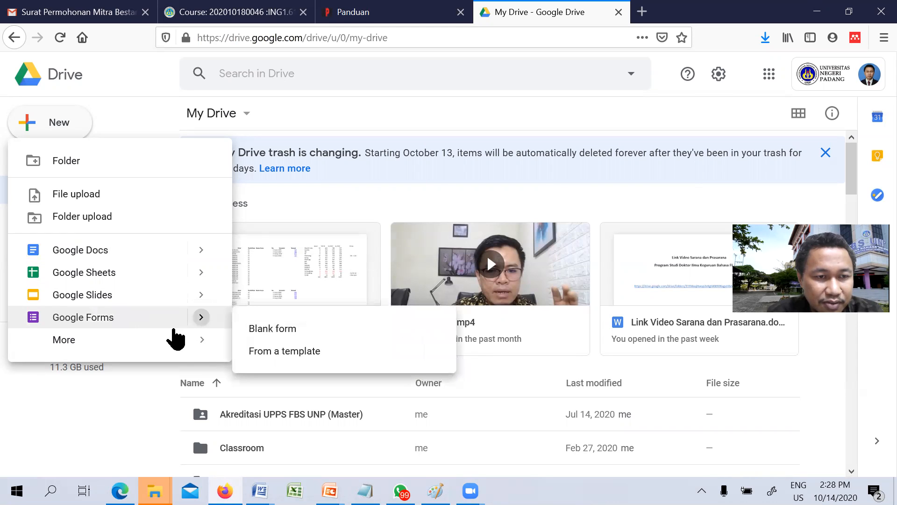
{"action": "mouse_move", "coordinate": [181, 343]}
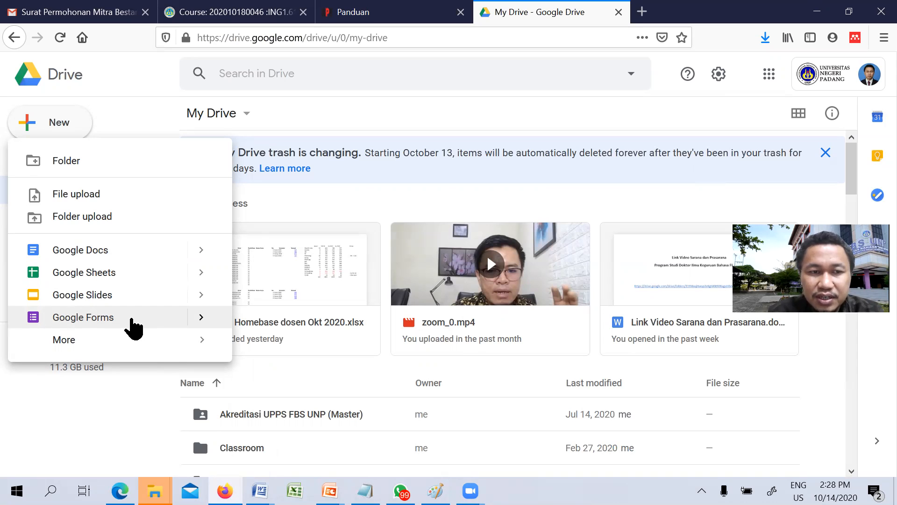
{"action": "left_click", "coordinate": [134, 328]}
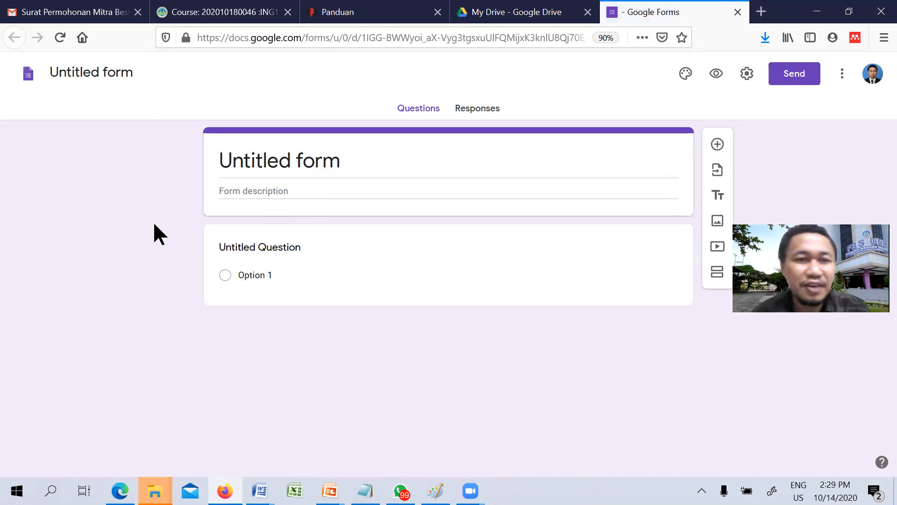
Title the form "English Dept students' favorite food" and give the form file the same name.
{"action": "left_click", "coordinate": [304, 159]}
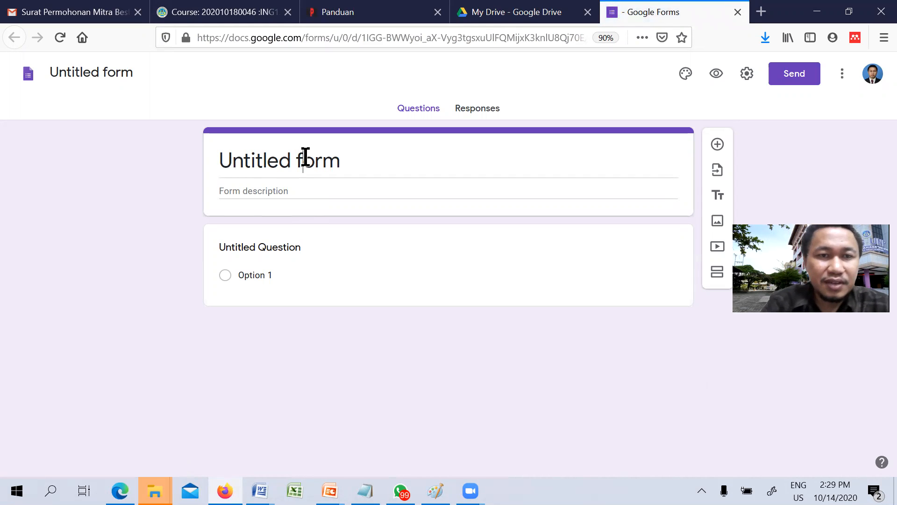
{"action": "left_click", "coordinate": [372, 160]}
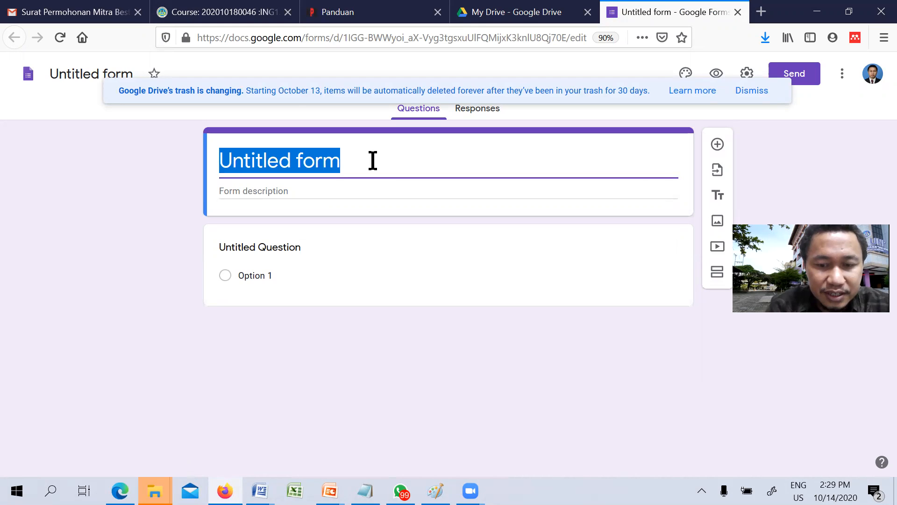
{"action": "type", "text": "S"}
{"action": "key", "text": "BackSpace"}
{"action": "type", "text": "ENglish De"}
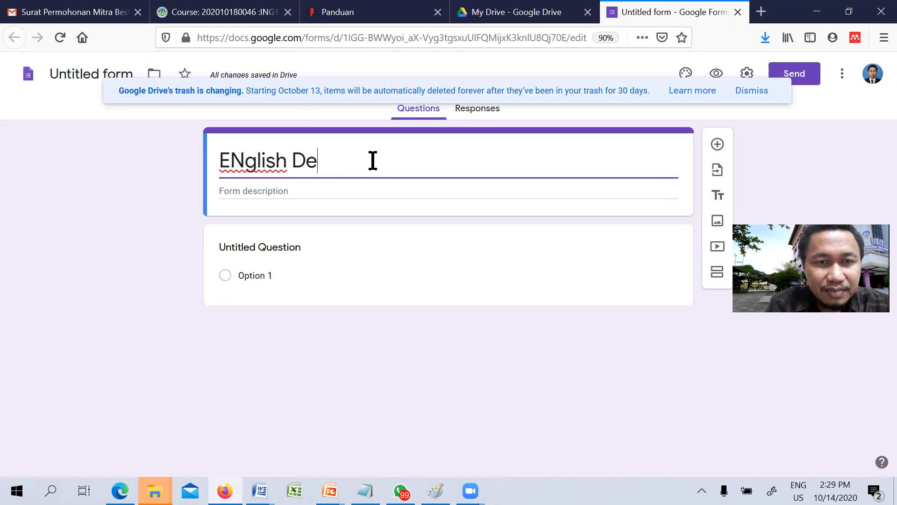
{"action": "type", "text": "pt students"}
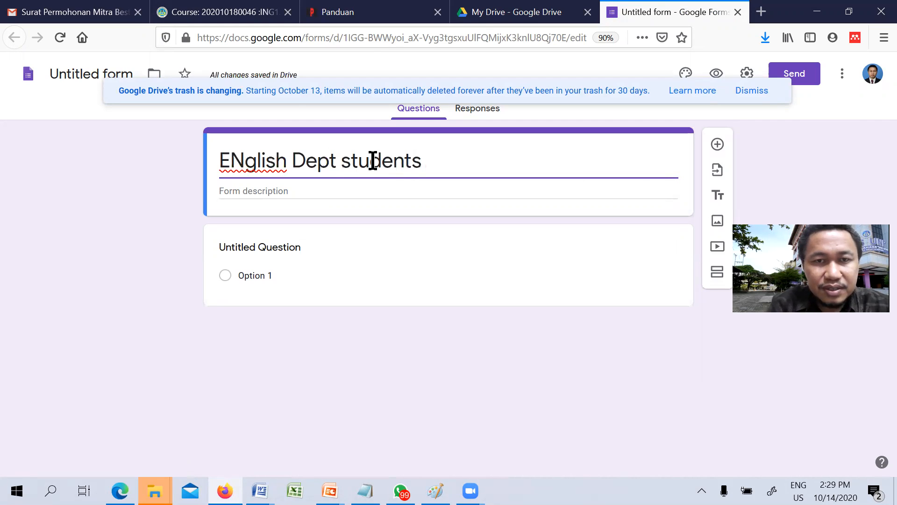
{"action": "type", "text": "' favi"}
{"action": "key", "text": "BackSpace"}
{"action": "type", "text": "orite "}
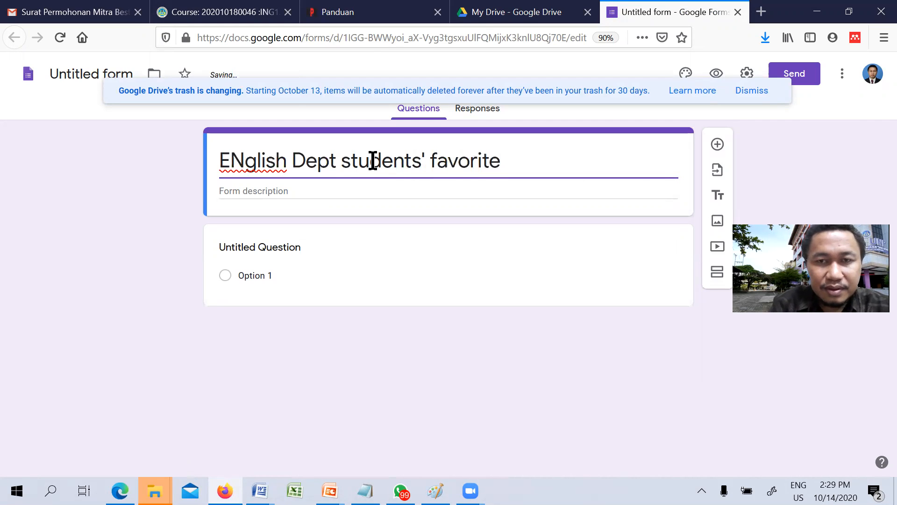
{"action": "type", "text": "food"}
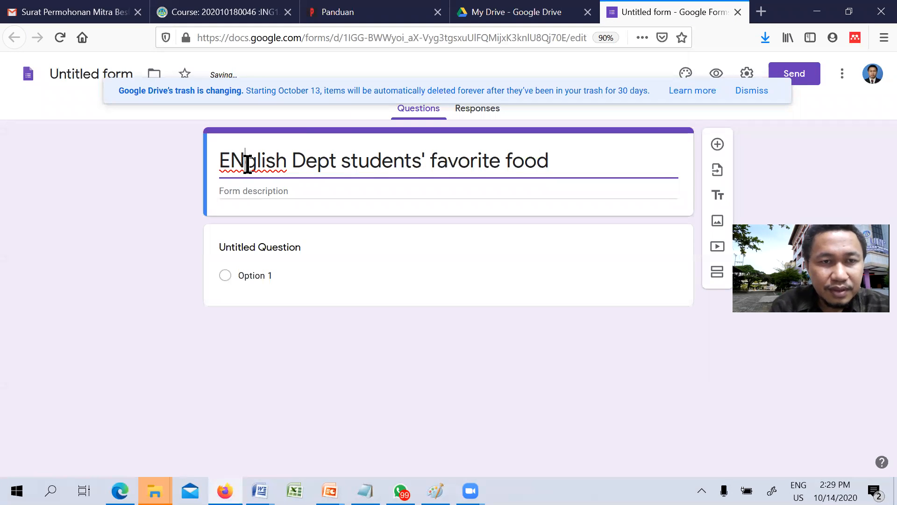
{"action": "left_click_drag", "start_coordinate": [230, 161], "coordinate": [247, 164]}
{"action": "type", "text": "n"}
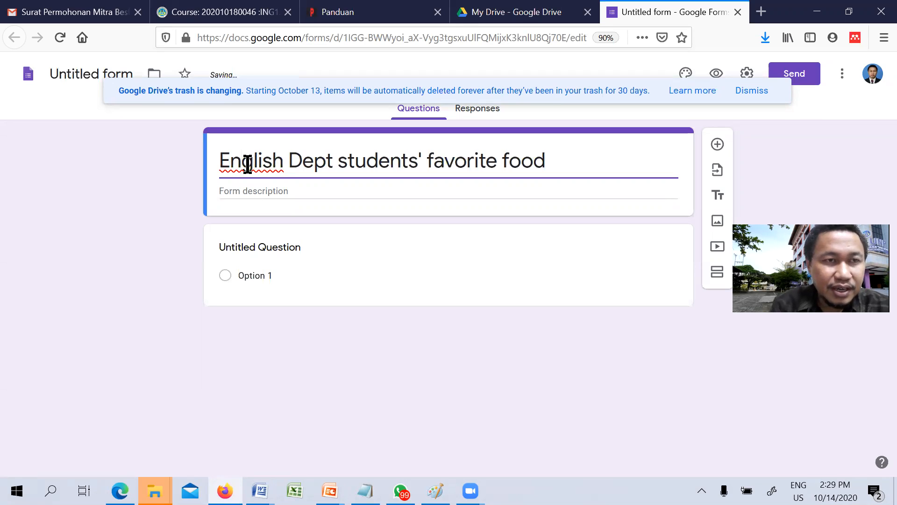
{"action": "left_click", "coordinate": [111, 201]}
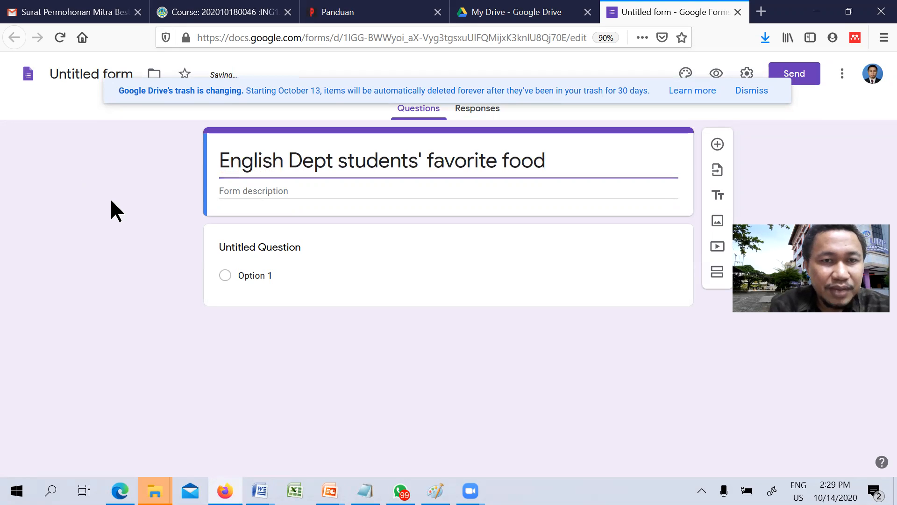
{"action": "left_click", "coordinate": [73, 75]}
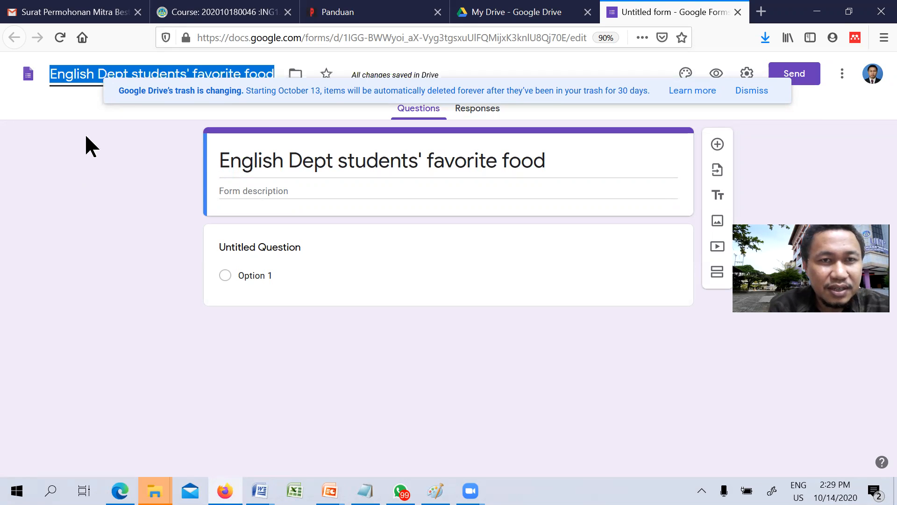
{"action": "left_click", "coordinate": [99, 187]}
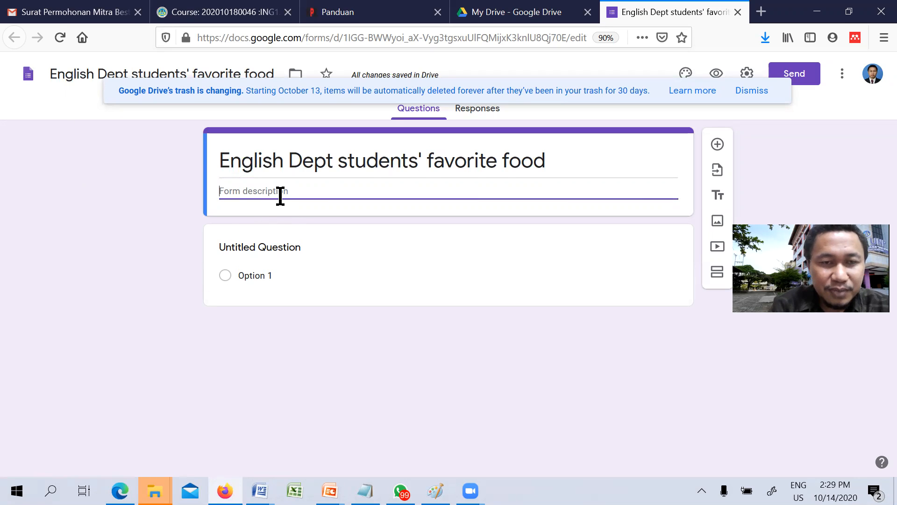
Enter the form description "In this survey you are asked to filled about your favorite food.".
{"action": "type", "text": "In th"}
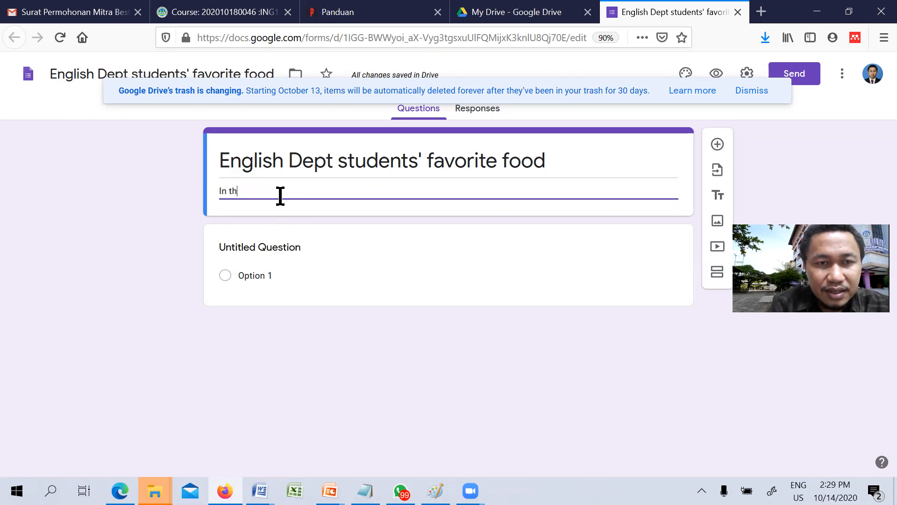
{"action": "type", "text": "is surv"}
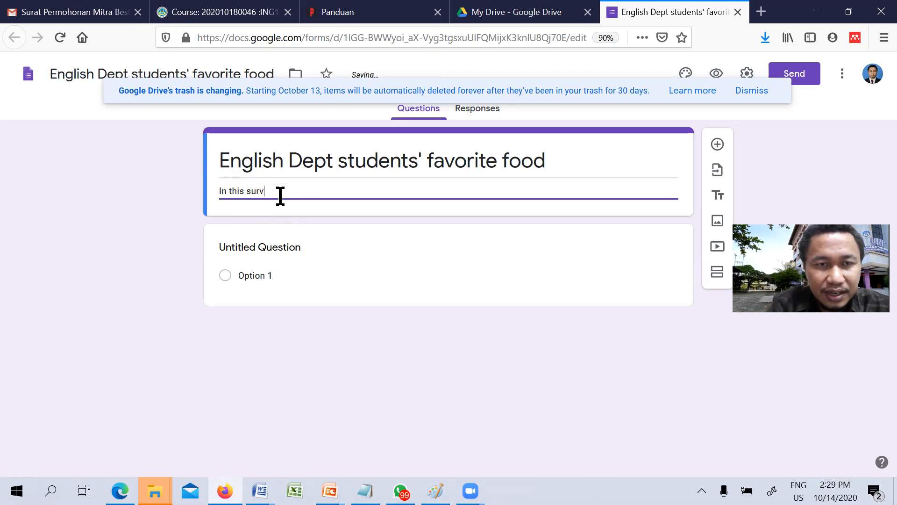
{"action": "type", "text": "ey youa"}
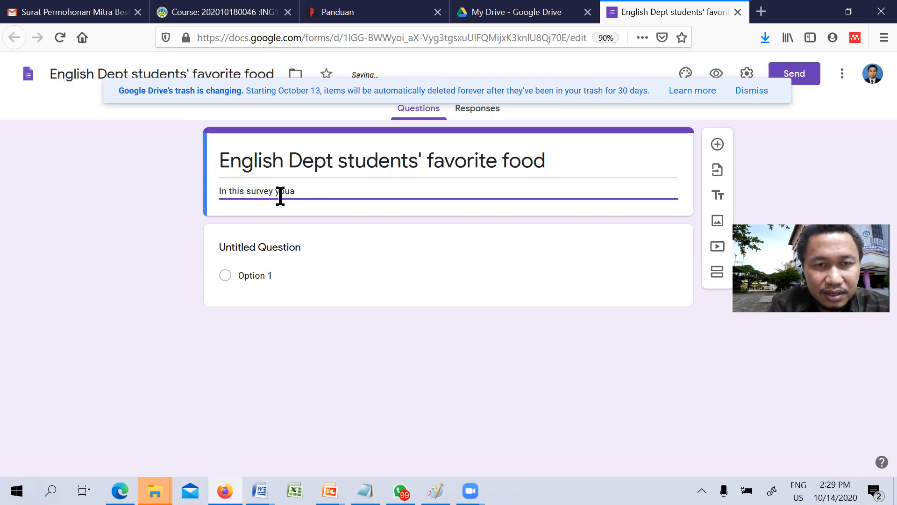
{"action": "key", "text": "BackSpace"}
{"action": "type", "text": "are a"}
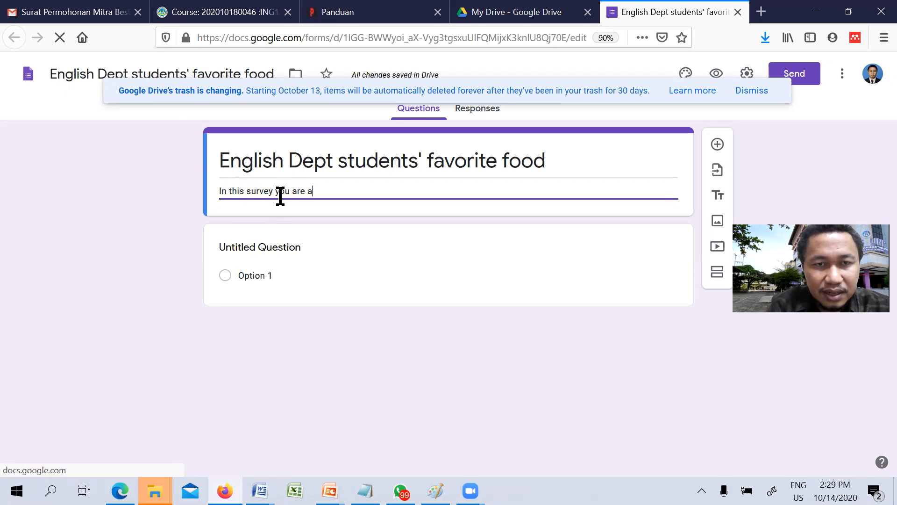
{"action": "type", "text": "sked "}
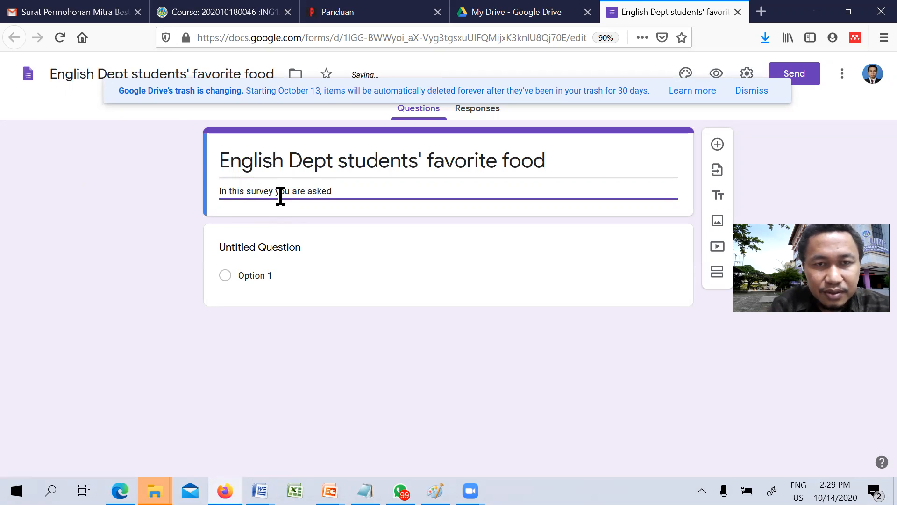
{"action": "type", "text": "to fille"}
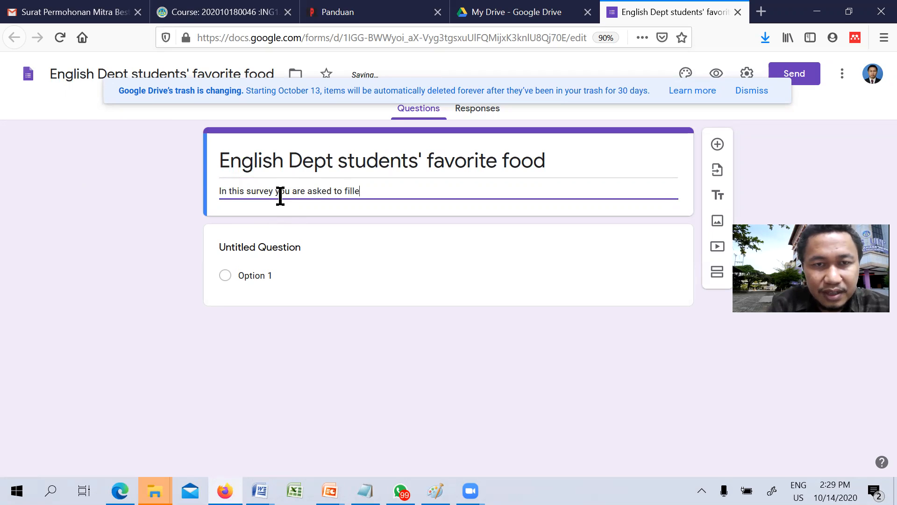
{"action": "type", "text": "d about your favorite food."}
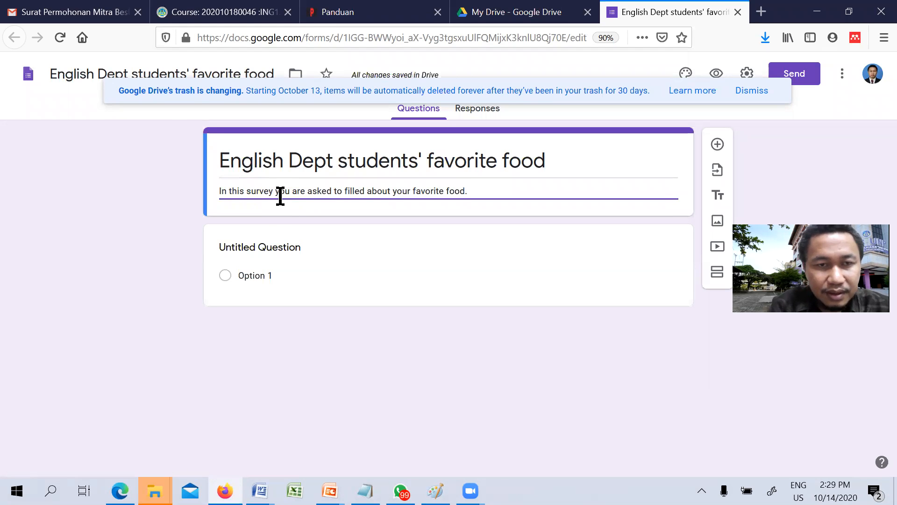
Title the first question "Name" with the Short answer type and make it required.
{"action": "left_click", "coordinate": [244, 253]}
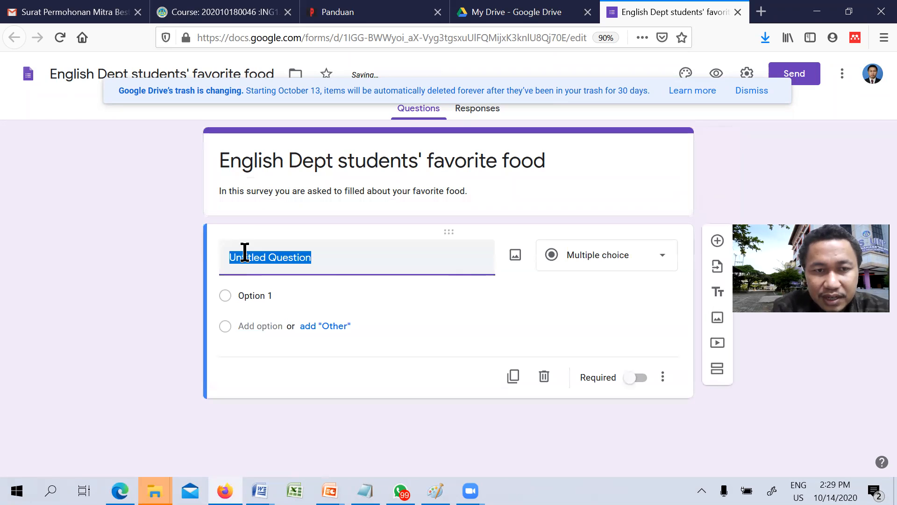
{"action": "type", "text": "Name"}
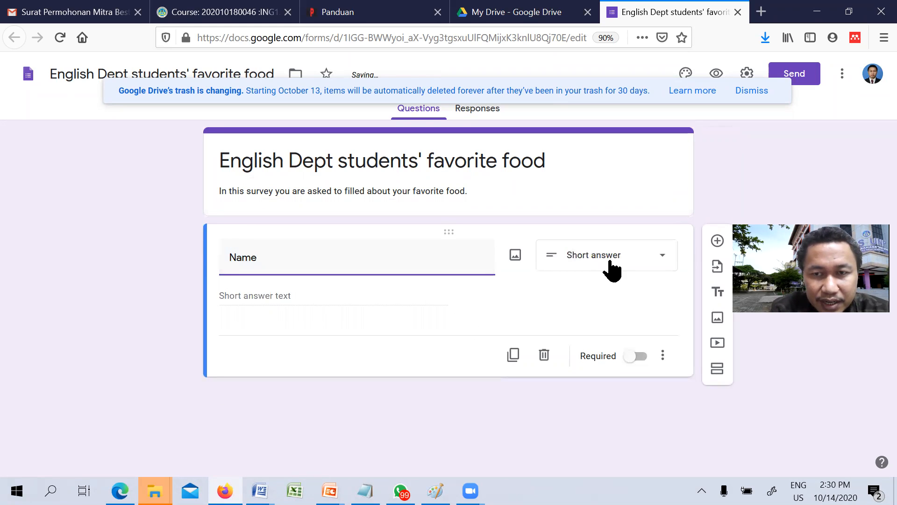
{"action": "left_click", "coordinate": [661, 268]}
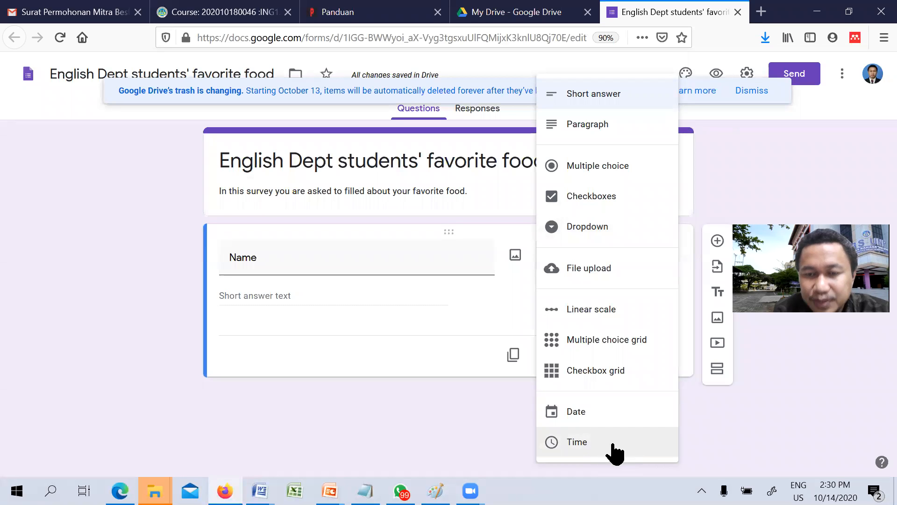
{"action": "left_click", "coordinate": [362, 418]}
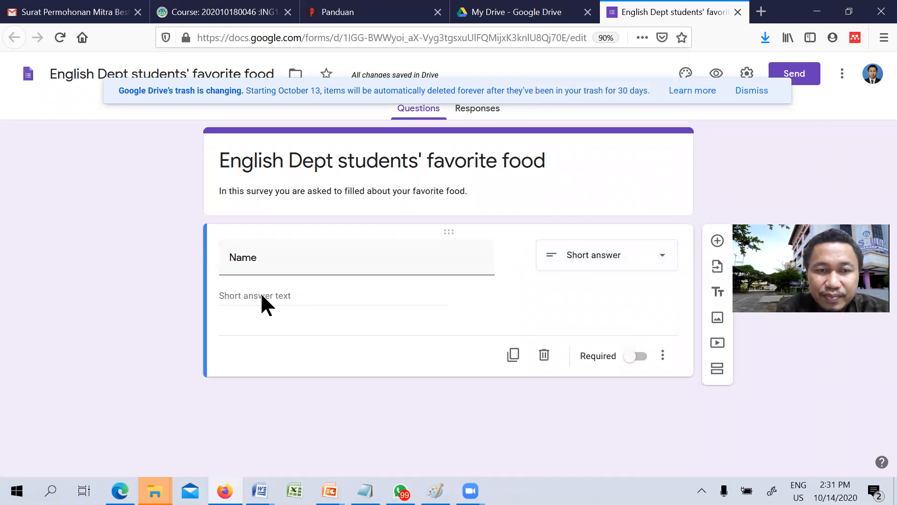
{"action": "left_click", "coordinate": [635, 356]}
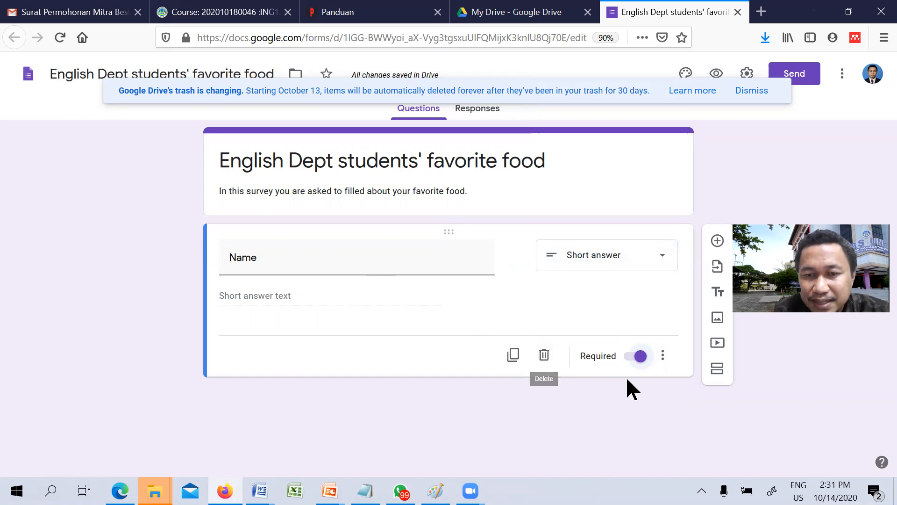
{"action": "left_click", "coordinate": [634, 358]}
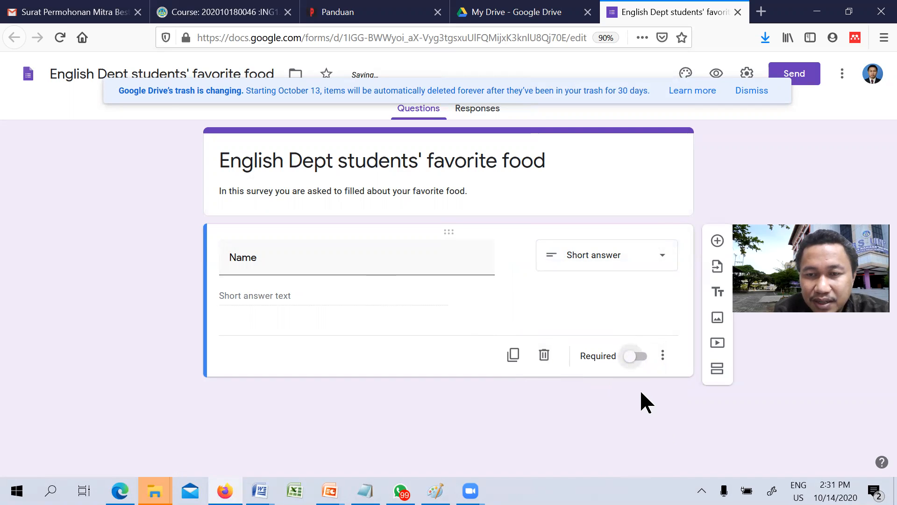
{"action": "left_click", "coordinate": [634, 358]}
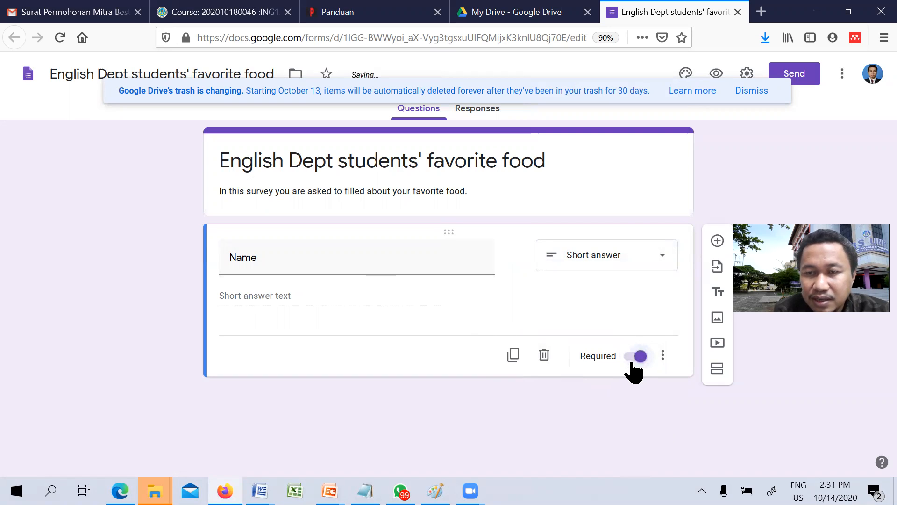
Add a second, multiple choice question titled "What is your favorite food" below the Name question.
{"action": "left_click", "coordinate": [718, 241]}
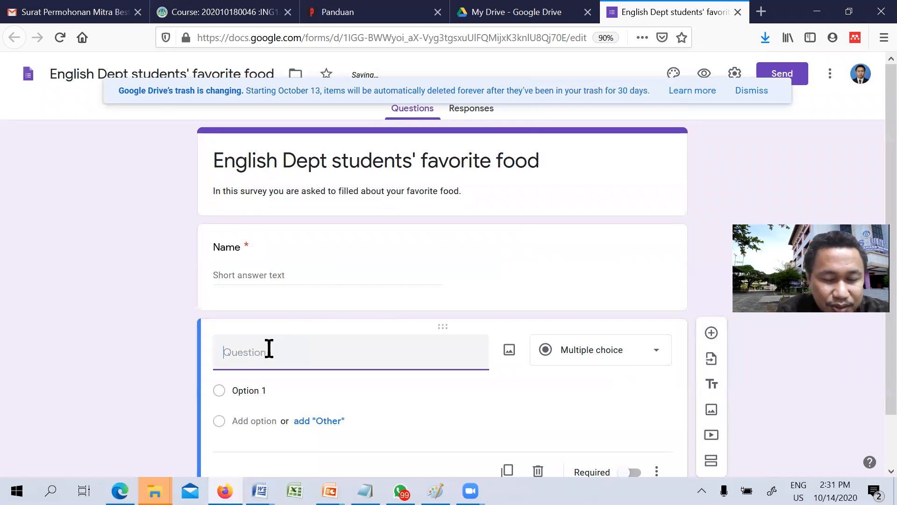
{"action": "type", "text": "WHat is t"}
{"action": "key", "text": "BackSpace"}
{"action": "type", "text": "your "}
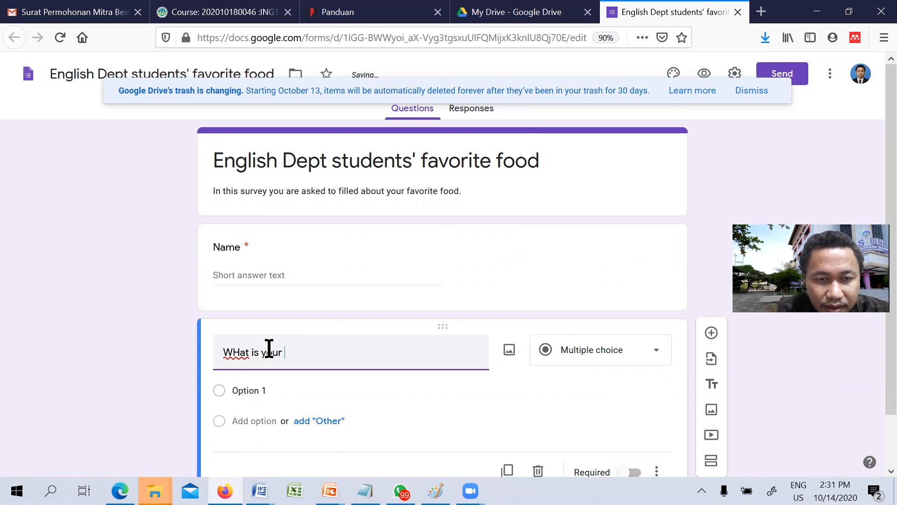
{"action": "type", "text": "favorite"}
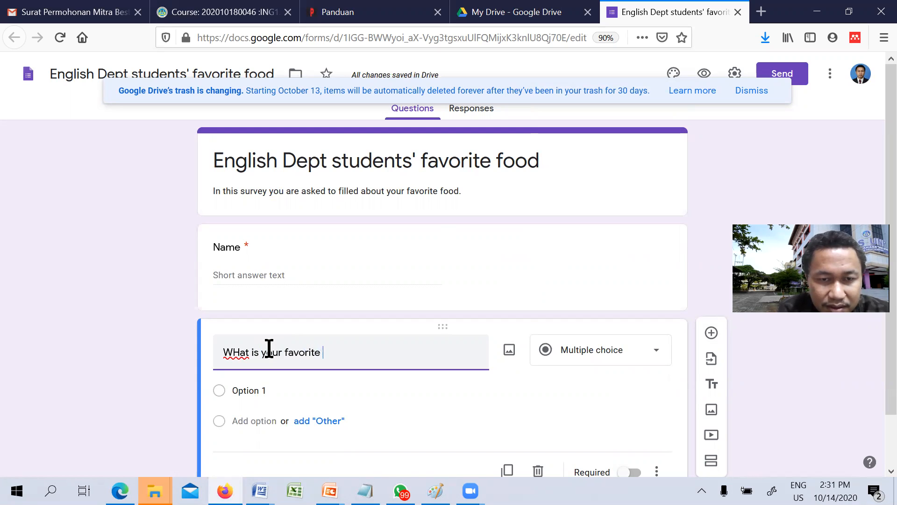
{"action": "type", "text": "food"}
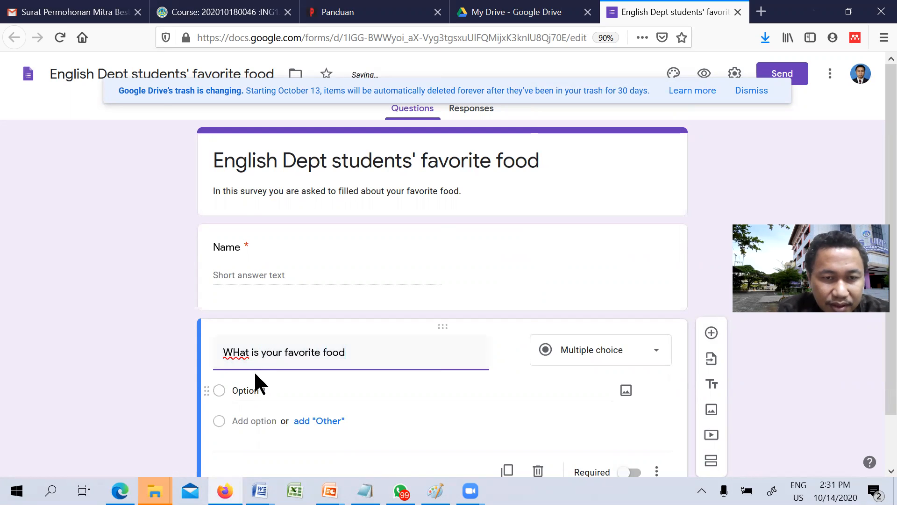
{"action": "type", "text": "h"}
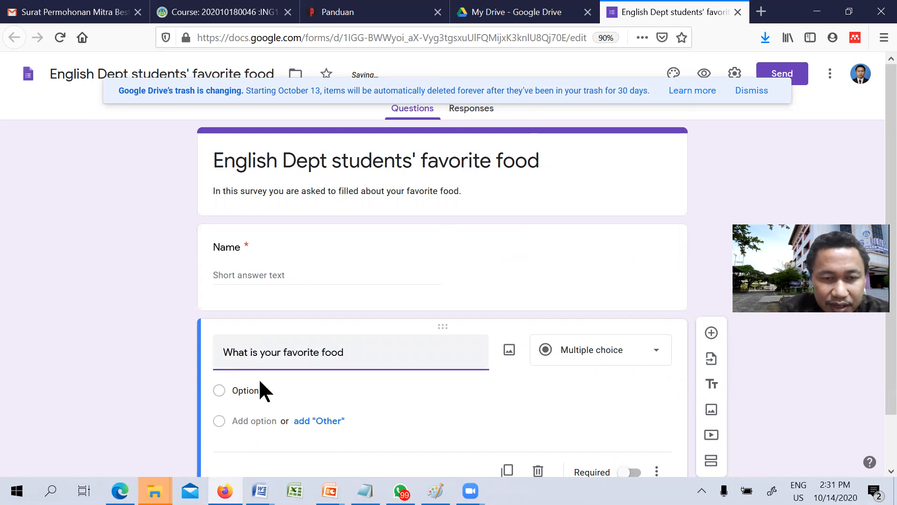
Enter "bread" and "fried rice" as the first two answer options of the favorite food question.
{"action": "left_click", "coordinate": [267, 393]}
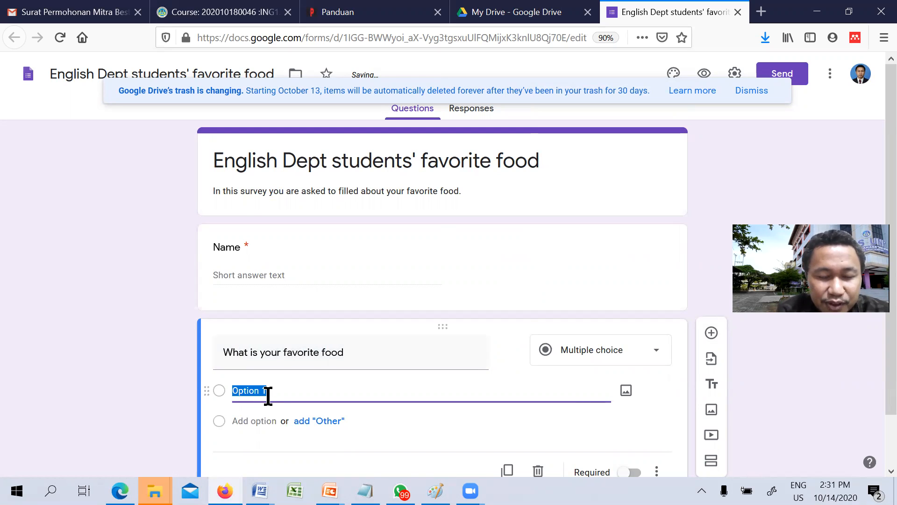
{"action": "type", "text": "bread"}
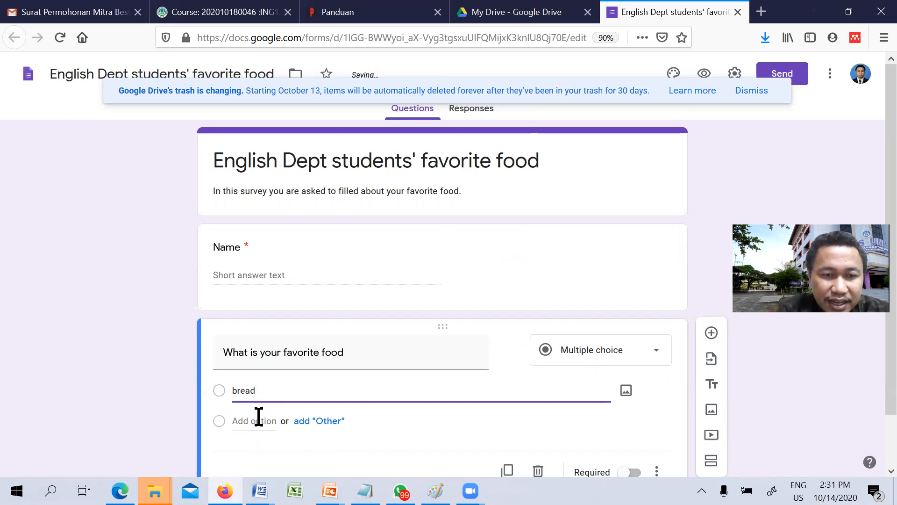
{"action": "left_click", "coordinate": [258, 416]}
{"action": "type", "text": "fried rice"}
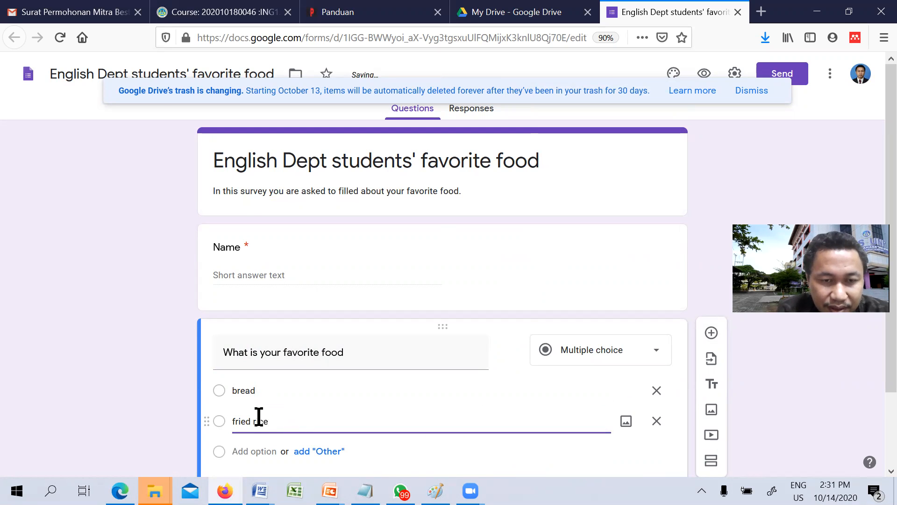
Add "noodle" and "sate" as the third and fourth answer options of the favorite food question.
{"action": "left_click", "coordinate": [252, 451]}
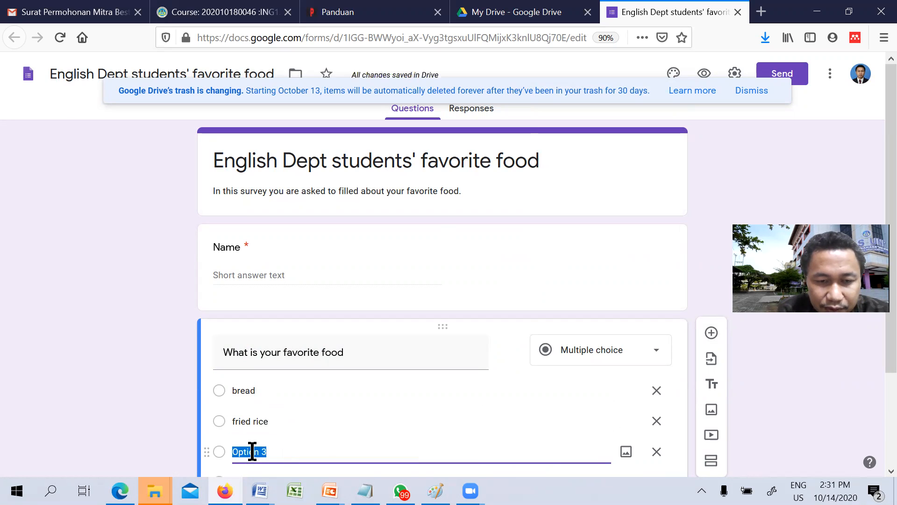
{"action": "type", "text": "noodle"}
{"action": "left_click", "coordinate": [150, 419]}
{"action": "scroll", "coordinate": [150, 417], "scroll_direction": "down", "scroll_amount": 3}
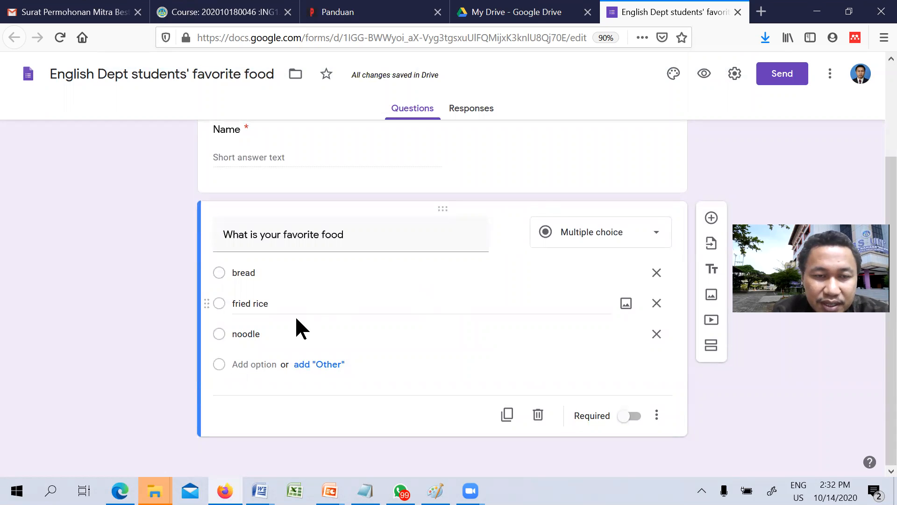
{"action": "left_click", "coordinate": [257, 364]}
{"action": "type", "text": "sate"}
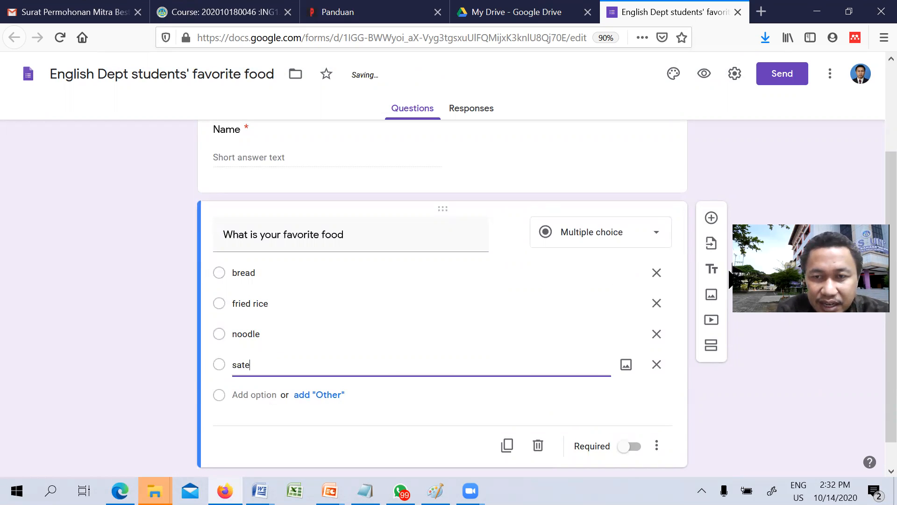
Switch the favorite food question's type to Checkboxes and back to Multiple choice.
{"action": "left_click", "coordinate": [652, 250]}
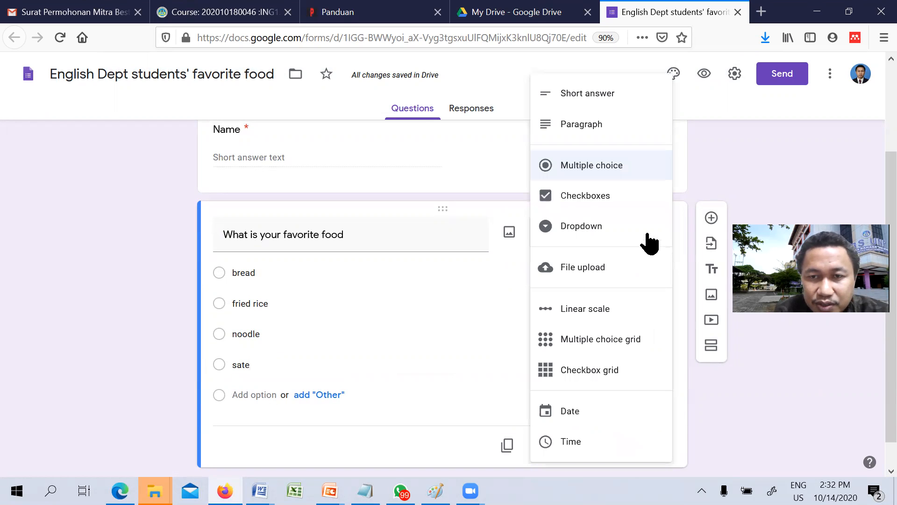
{"action": "left_click", "coordinate": [612, 199]}
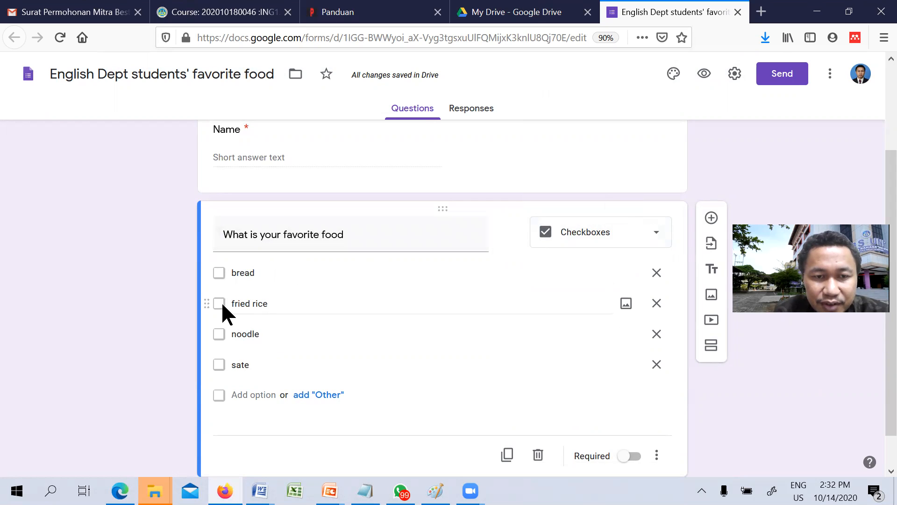
{"action": "left_click", "coordinate": [571, 244]}
{"action": "left_click", "coordinate": [612, 171]}
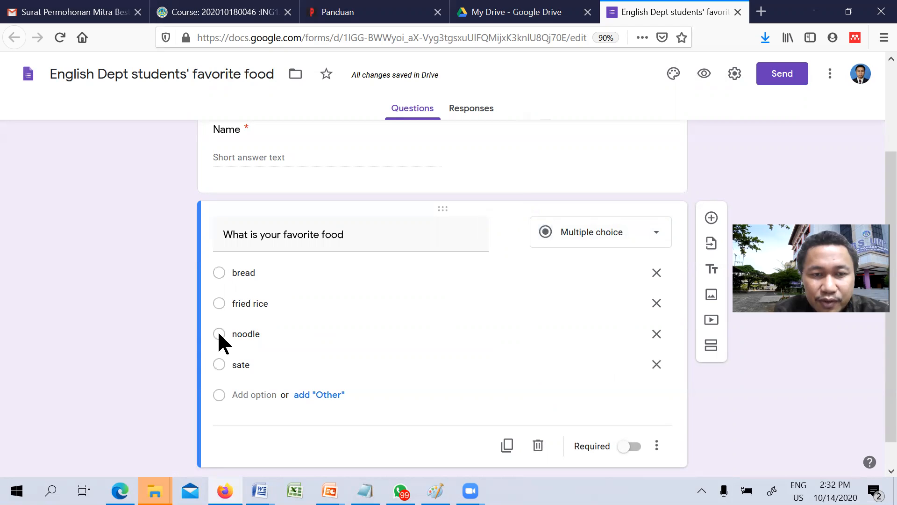
Make the favorite food question required.
{"action": "scroll", "coordinate": [152, 342], "scroll_direction": "down", "scroll_amount": 1}
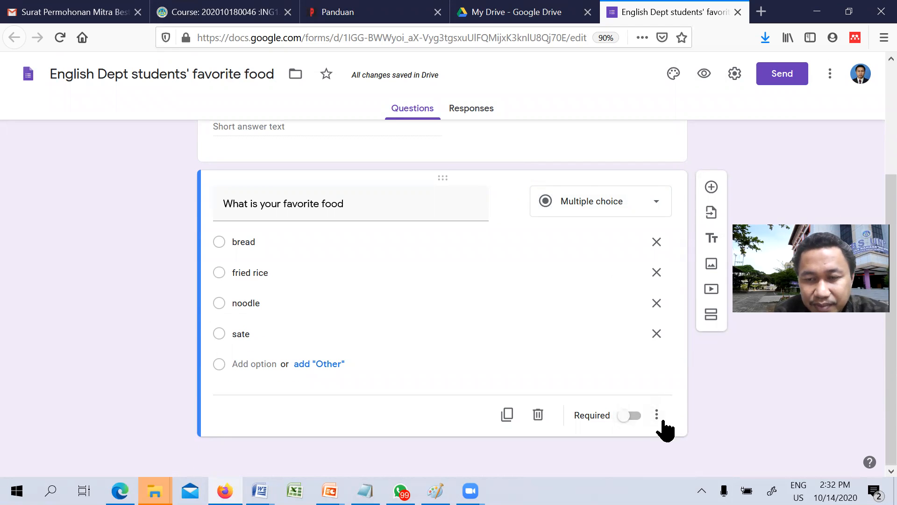
{"action": "left_click", "coordinate": [626, 416]}
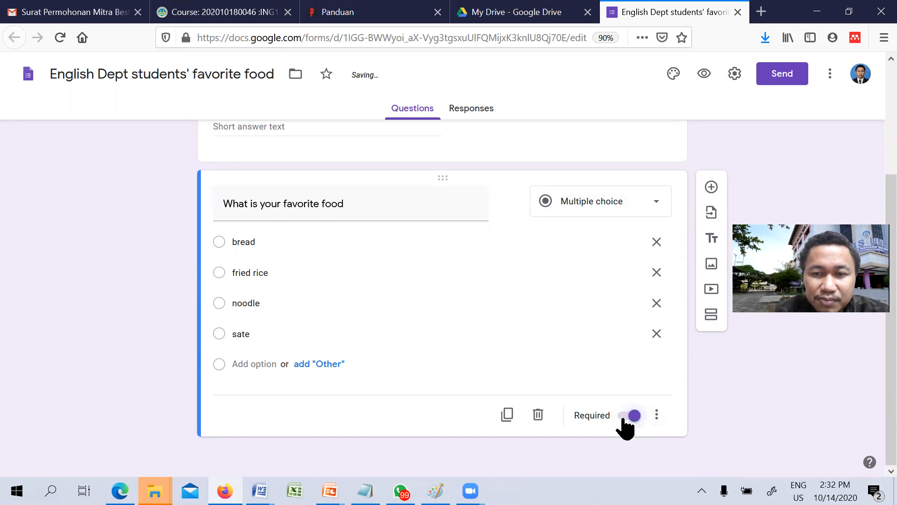